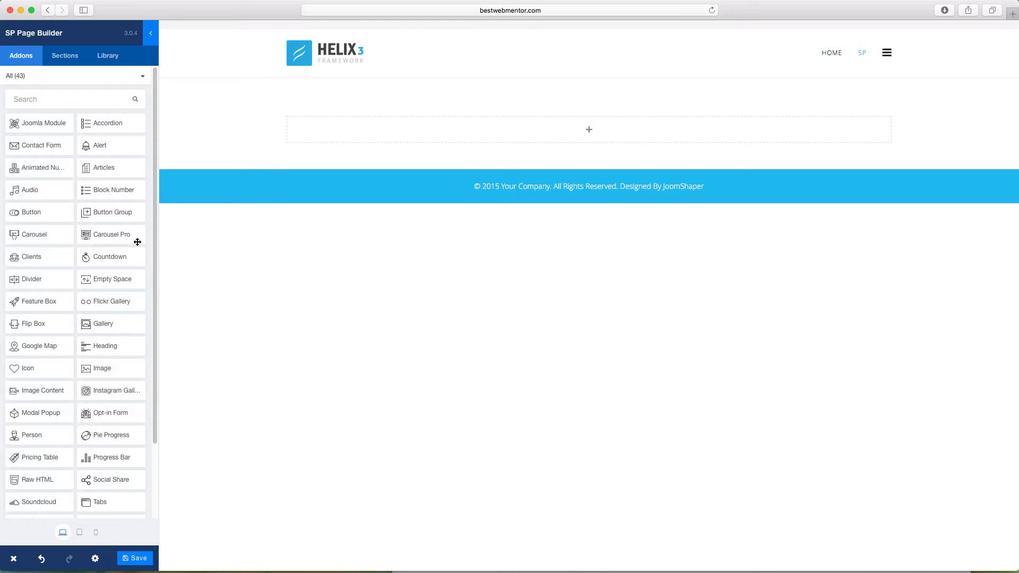
Drag the Carousel Pro addon from the Addons list into the empty page column.
left_click_drag(315, 206, 470, 138)
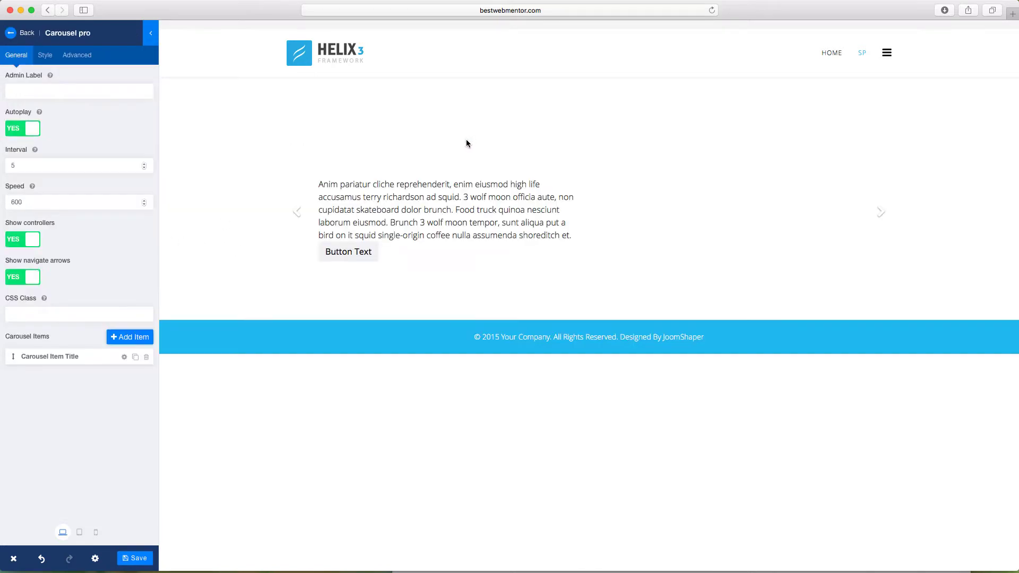
Toggle the navigation arrows and controllers off and back on, then open the carousel item's settings.
left_click(15, 280)
left_click(28, 278)
left_click(20, 241)
left_click(37, 244)
left_click(124, 357)
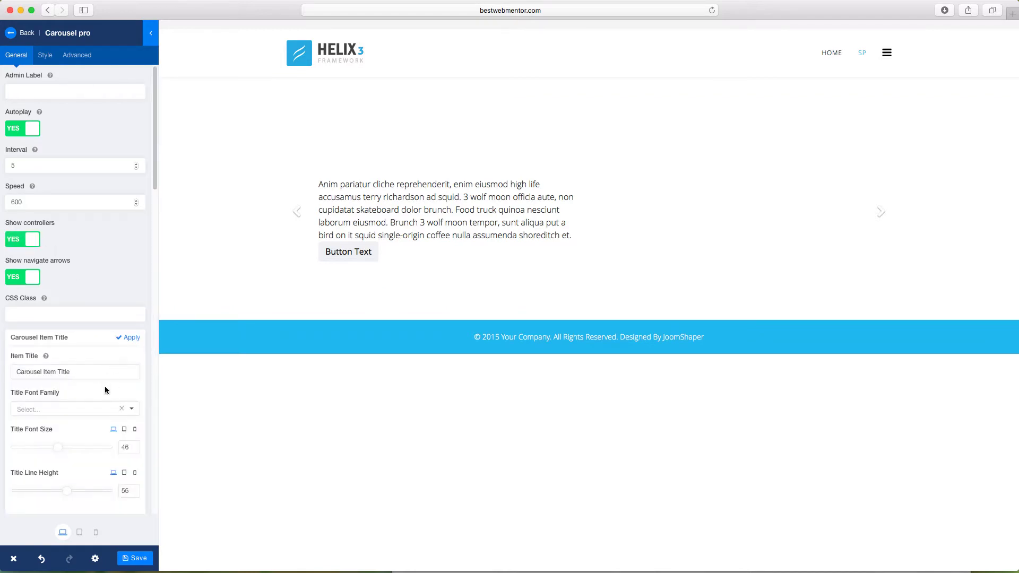
scroll(105, 390, "down", 10)
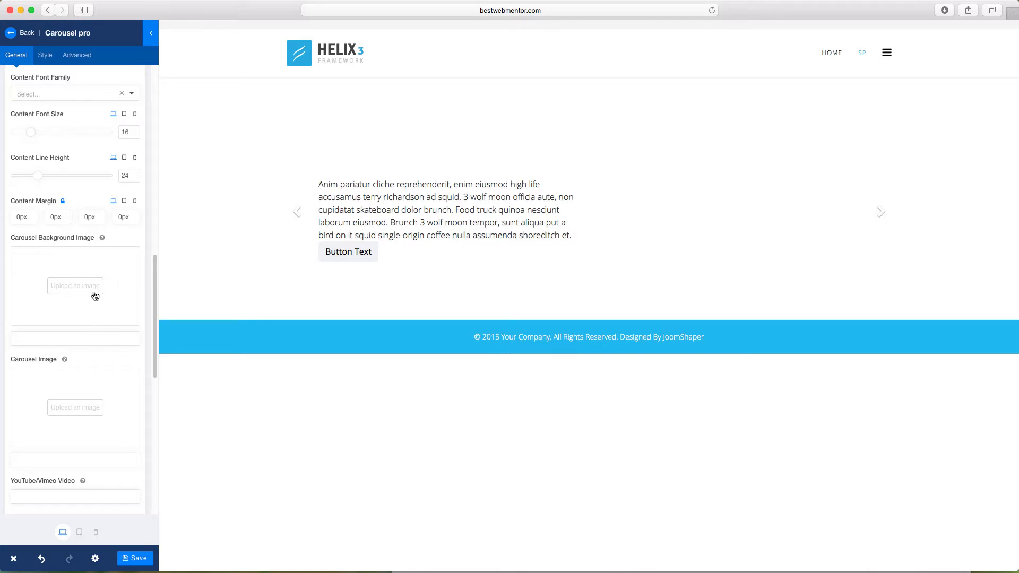
Insert pexels-photo-337142.jpg as the slide's Carousel Image.
left_click(81, 408)
left_click(246, 132)
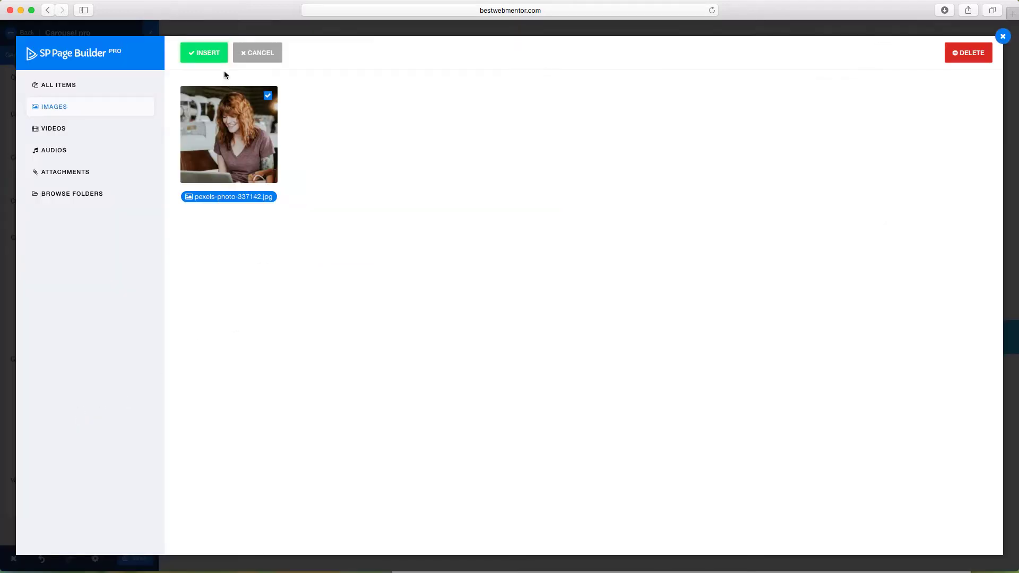
left_click(218, 54)
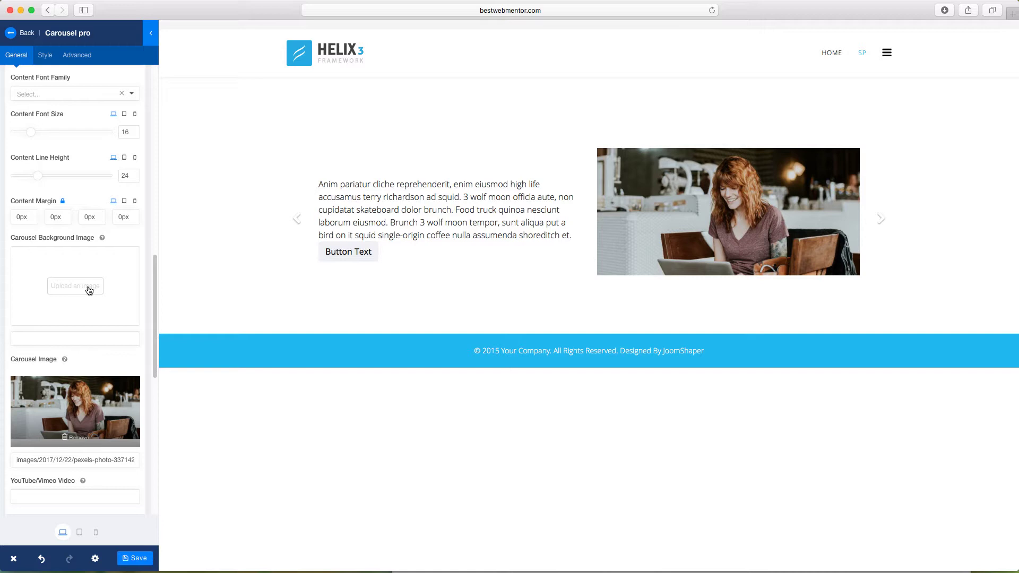
left_click(66, 341)
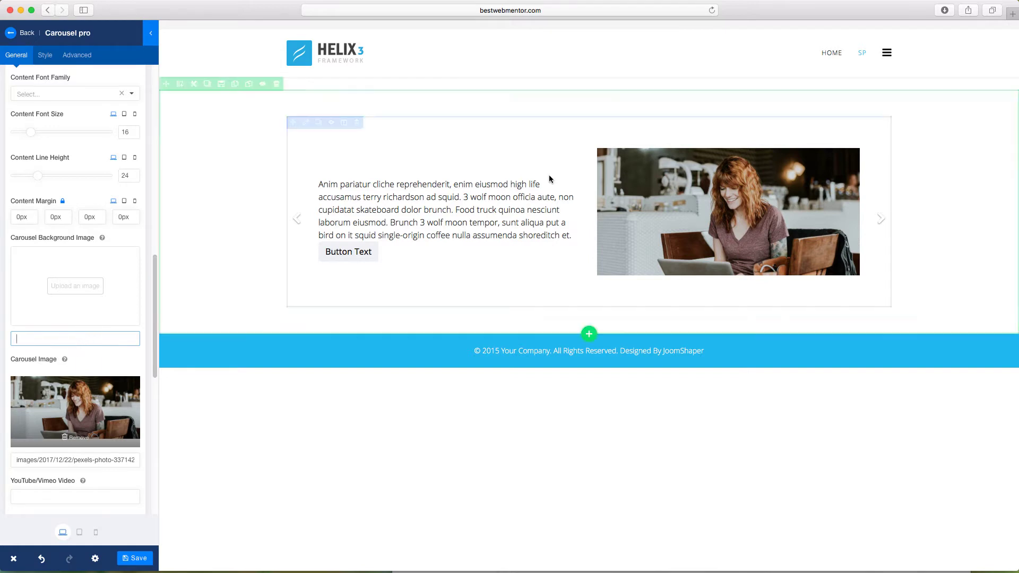
Use the same pexels-photo-337142.jpg as the slide's Carousel Background Image.
left_click(88, 285)
left_click(256, 146)
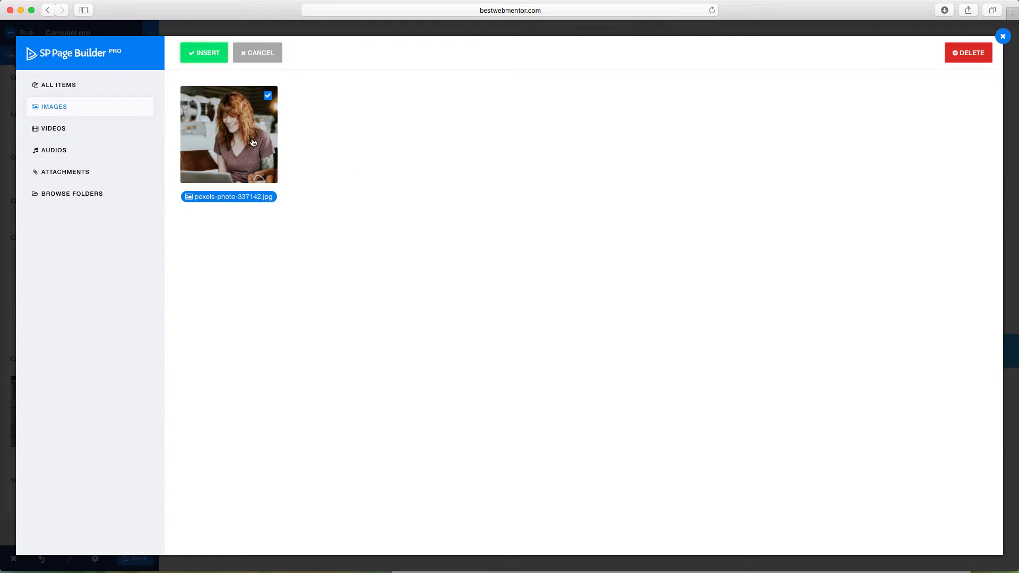
left_click(211, 52)
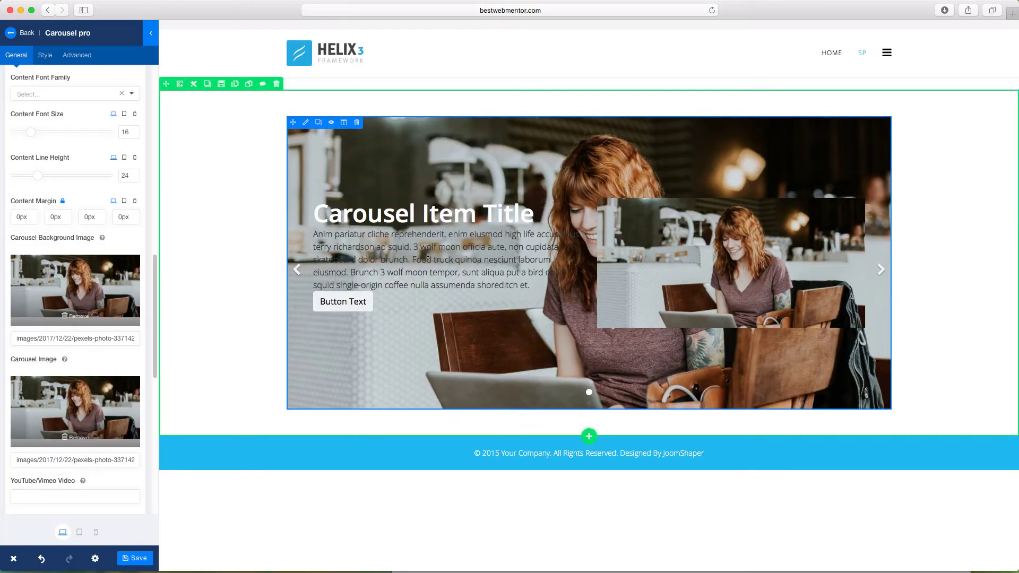
scroll(119, 366, "down", 6)
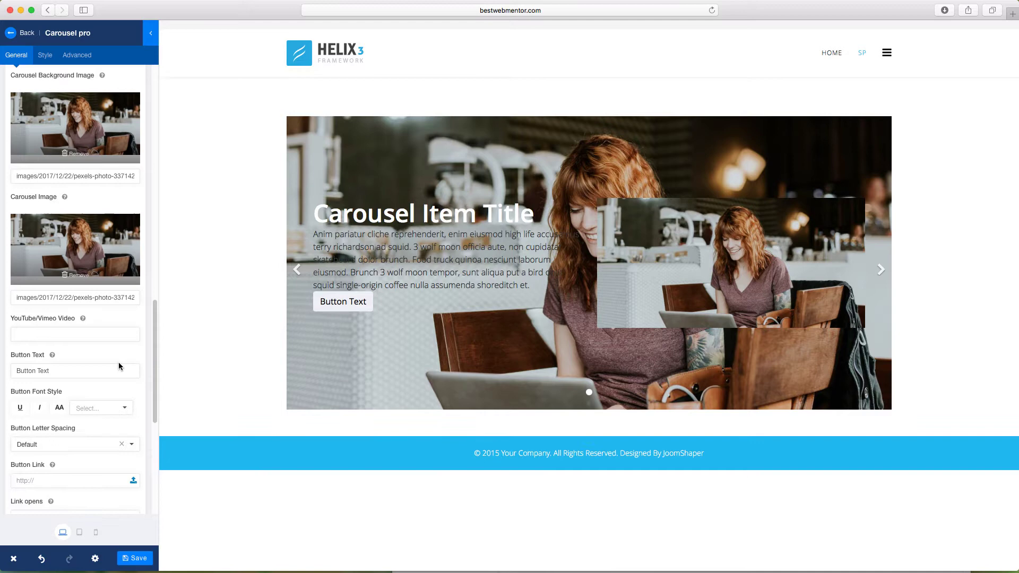
Paste the website URL into the slide button's link field.
scroll(119, 362, "down", 4)
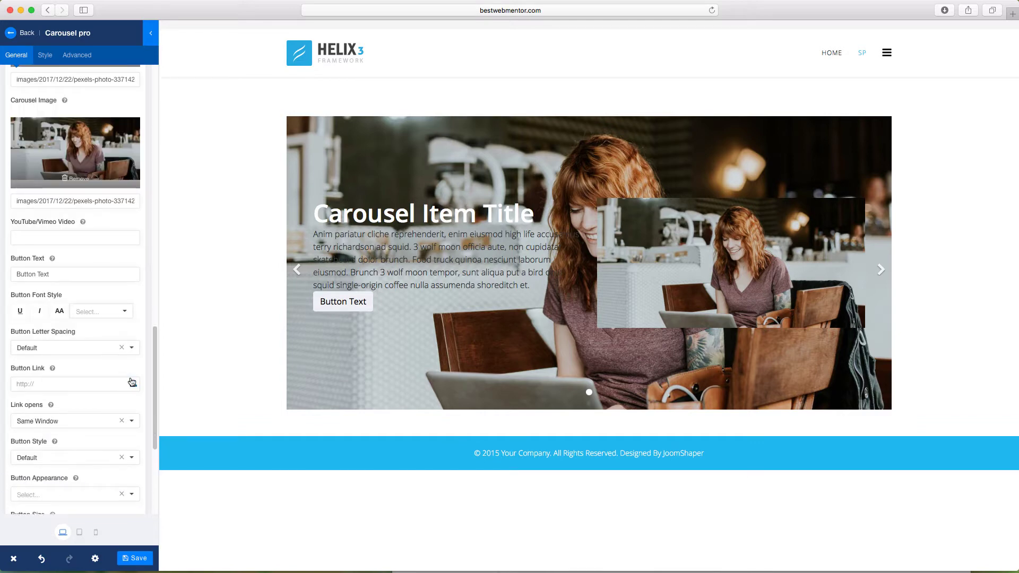
left_click(87, 374)
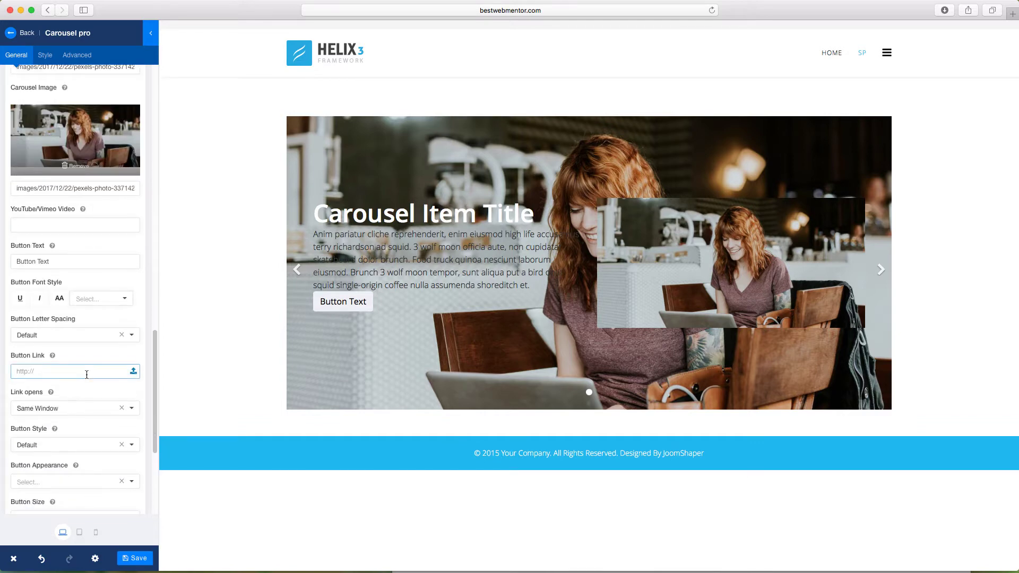
type("http://www.mathewtamin.com")
Keep the button link opening in Same Window and set the button style to Primary.
scroll(118, 387, "down", 1)
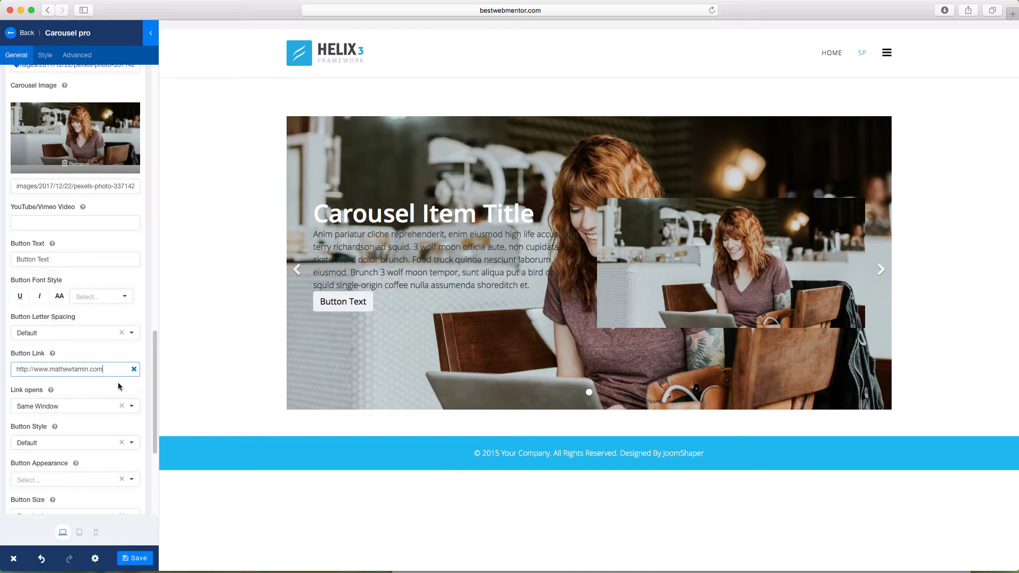
left_click(96, 406)
left_click(73, 446)
left_click(53, 480)
scroll(97, 403, "down", 3)
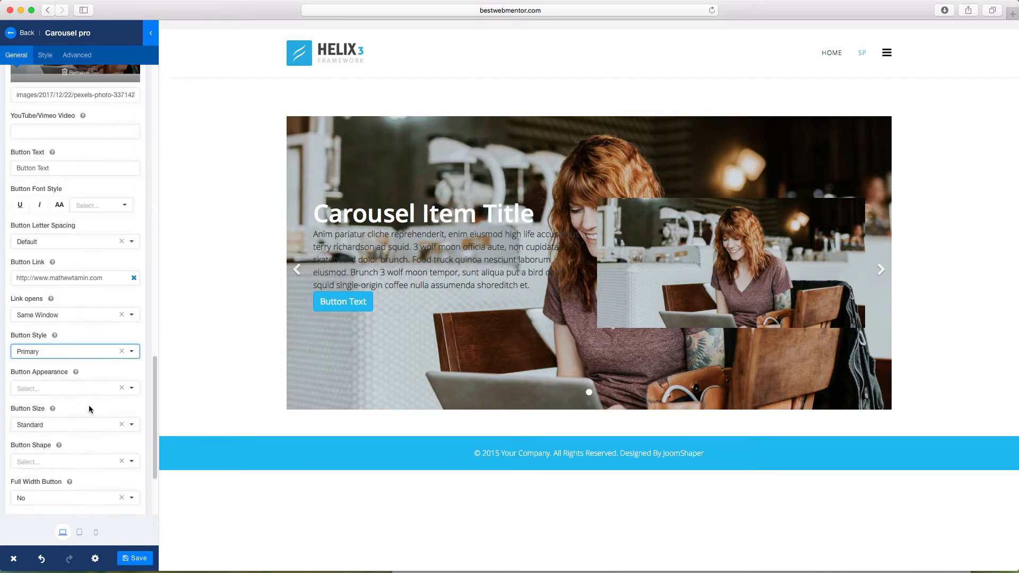
scroll(90, 409, "down", 3)
scroll(89, 409, "up", 10)
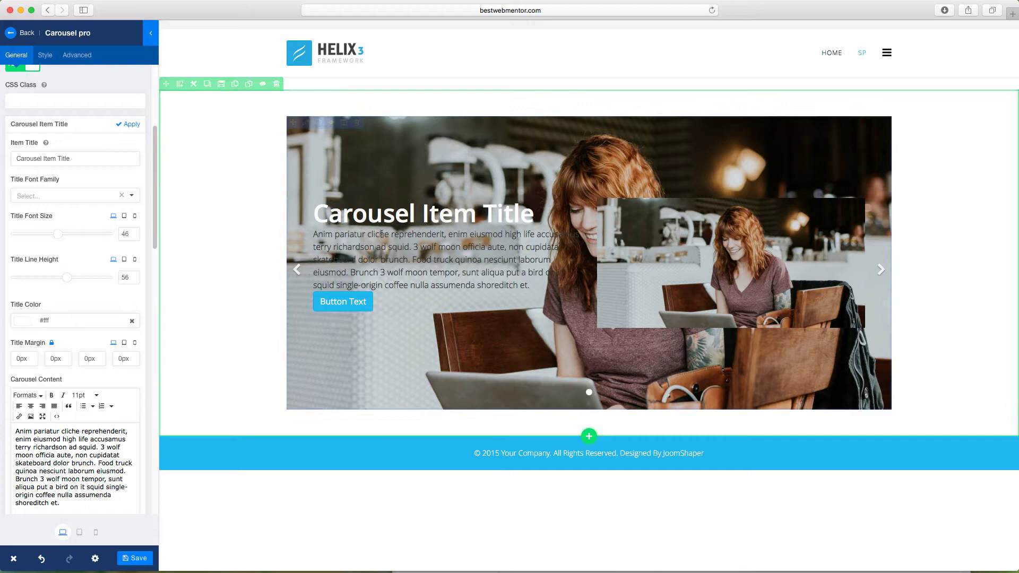
scroll(96, 212, "up", 7)
Set the carousel's Style text color to #fdfdfd so the paragraph text is white.
left_click(46, 55)
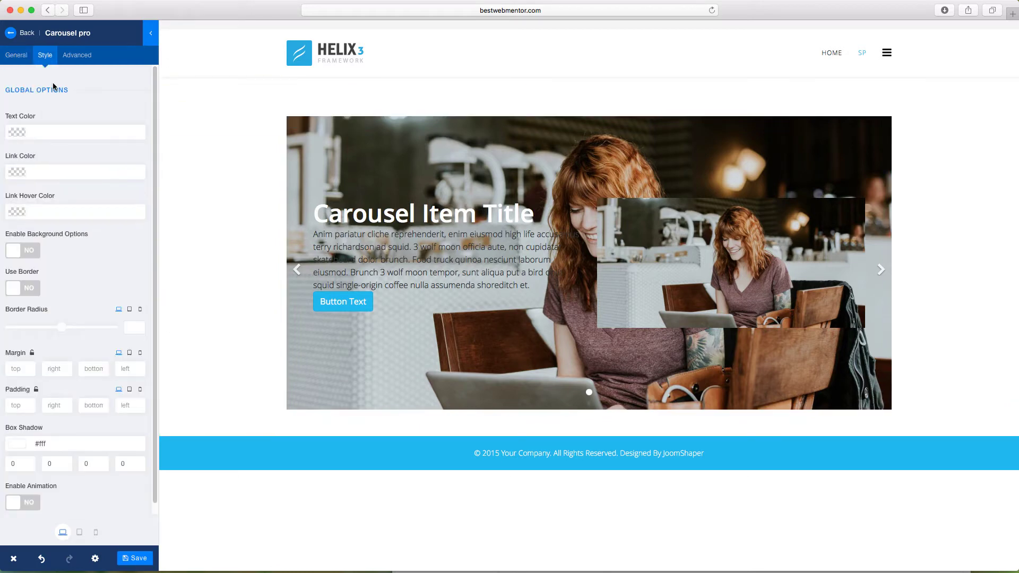
left_click(68, 125)
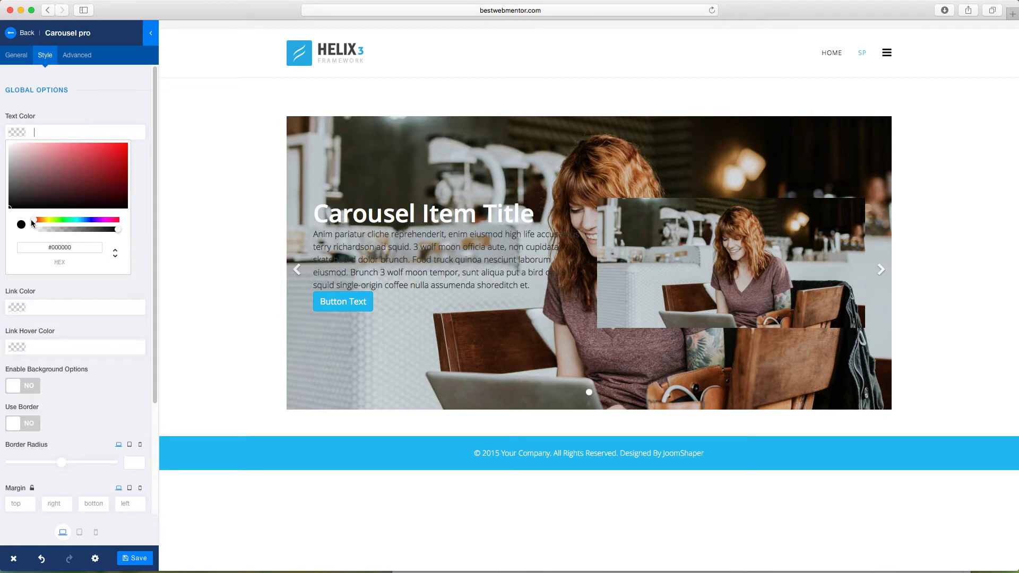
type("#fdfdfd")
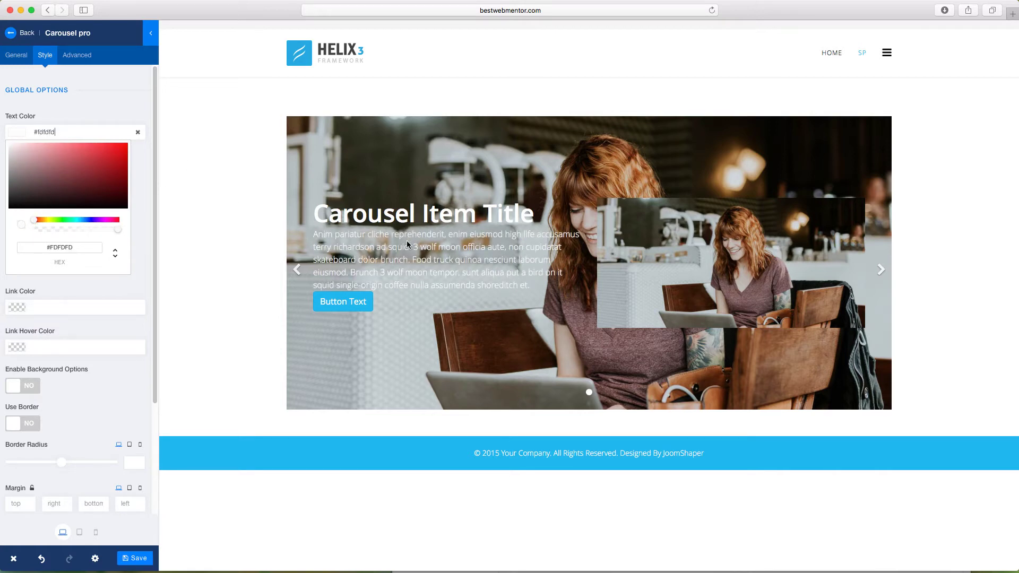
left_click(141, 272)
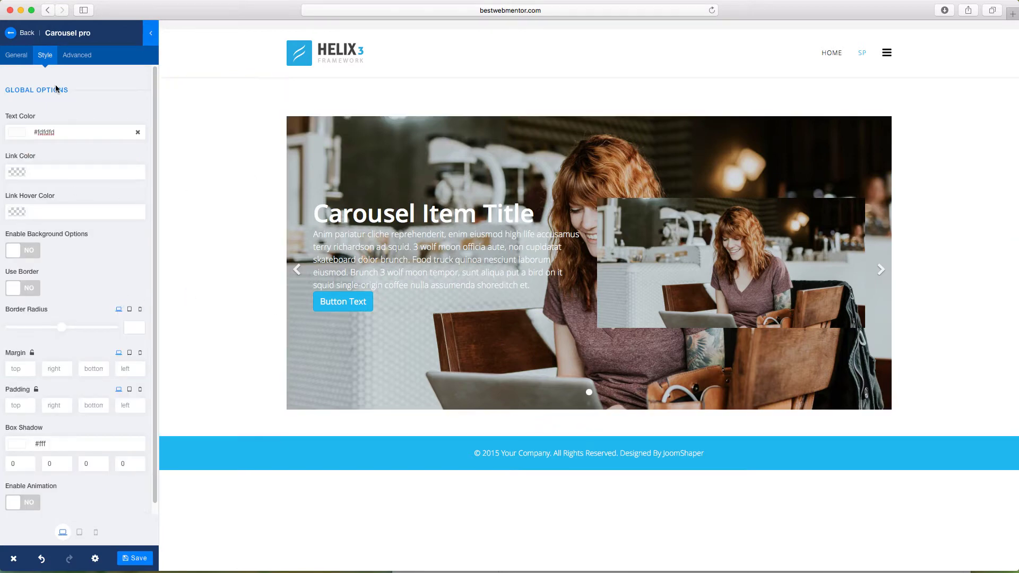
left_click(19, 55)
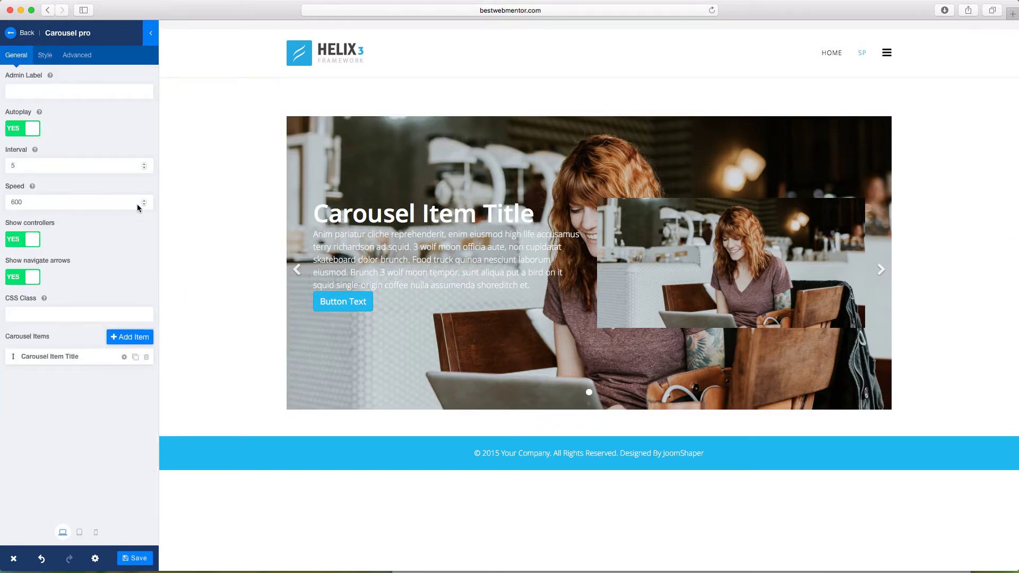
In the carousel item settings, set title line height to 100 and title font size to 58.
left_click(124, 357)
scroll(117, 385, "down", 3)
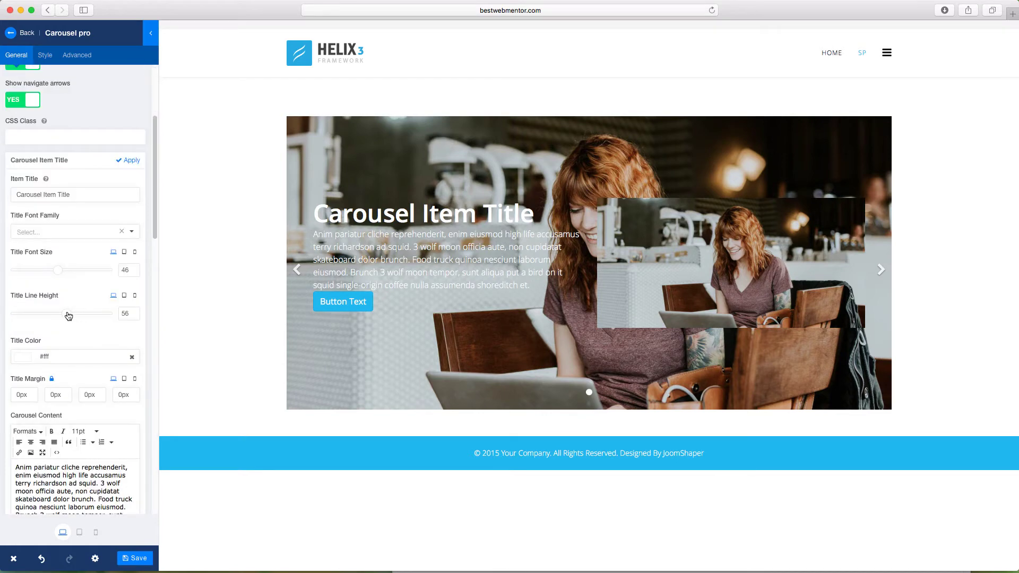
left_click_drag(68, 316, 110, 307)
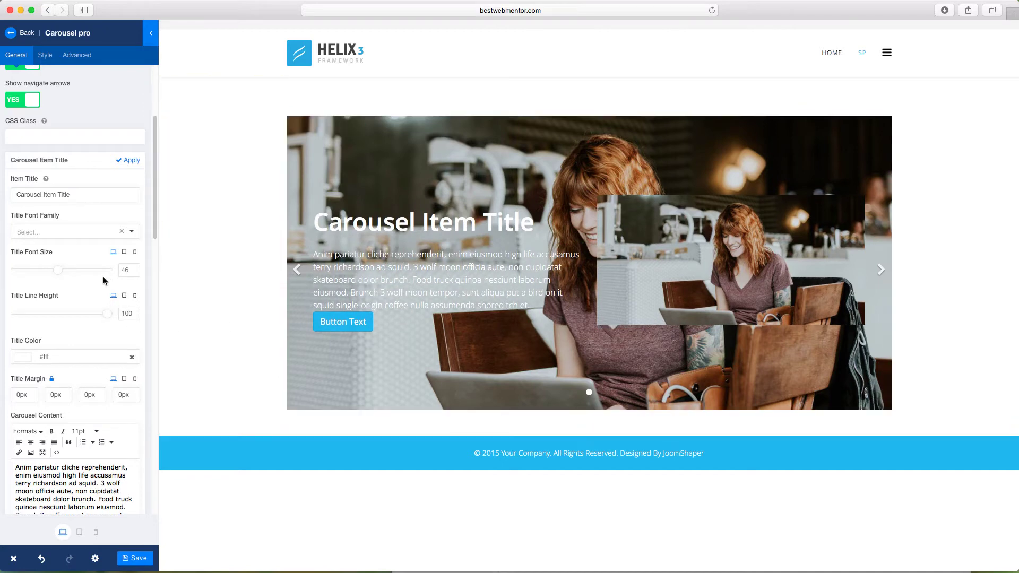
mouse_move(58, 271)
left_mouse_down()
mouse_move(75, 271)
mouse_move(62, 275)
left_mouse_up()
scroll(84, 294, "down", 10)
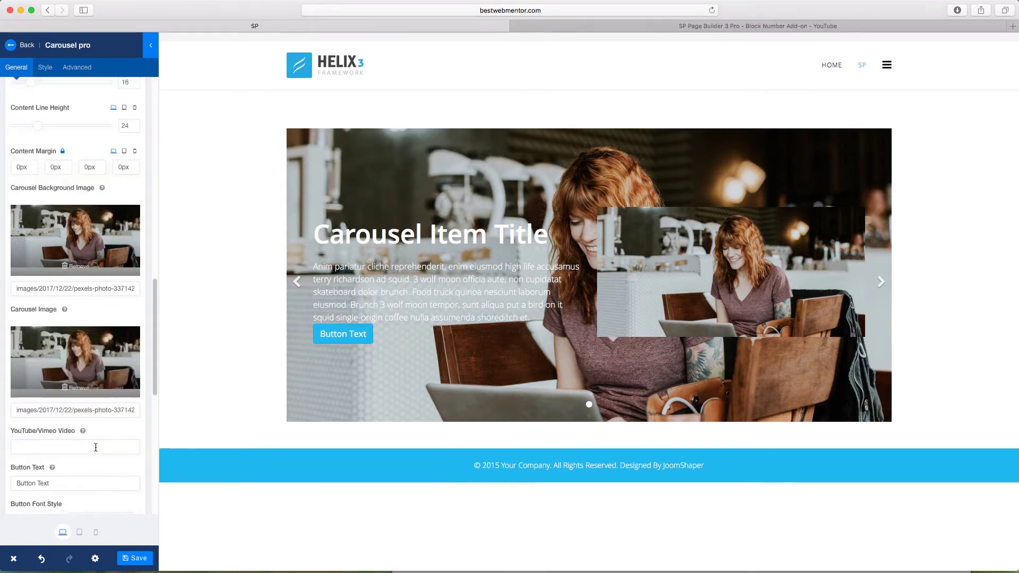
Paste a YouTube video link into the first slide's video field.
left_click(96, 447)
type("https://www.youtube.com/watch?v=sxs5m-Fqbo")
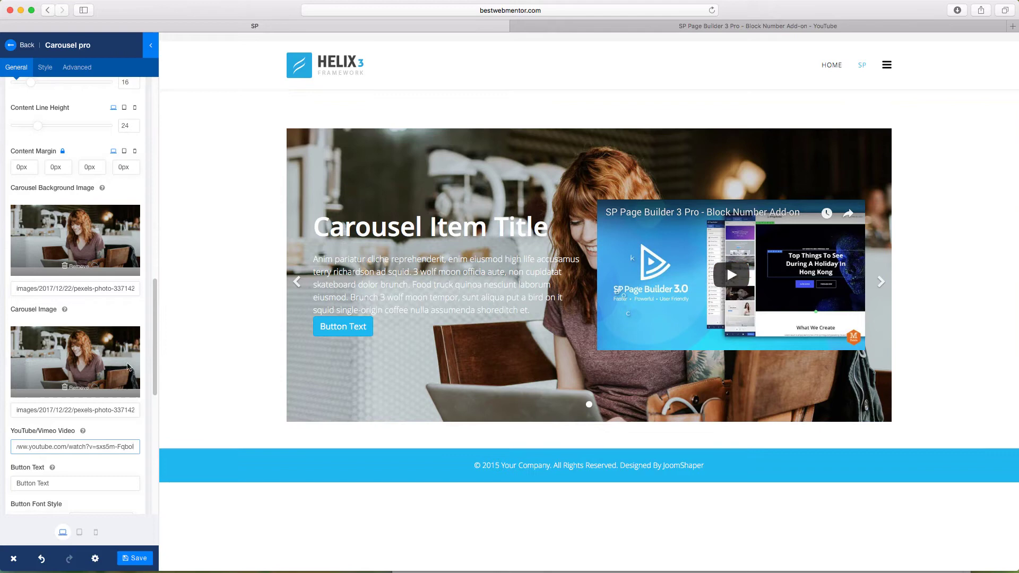
scroll(127, 367, "down", 1)
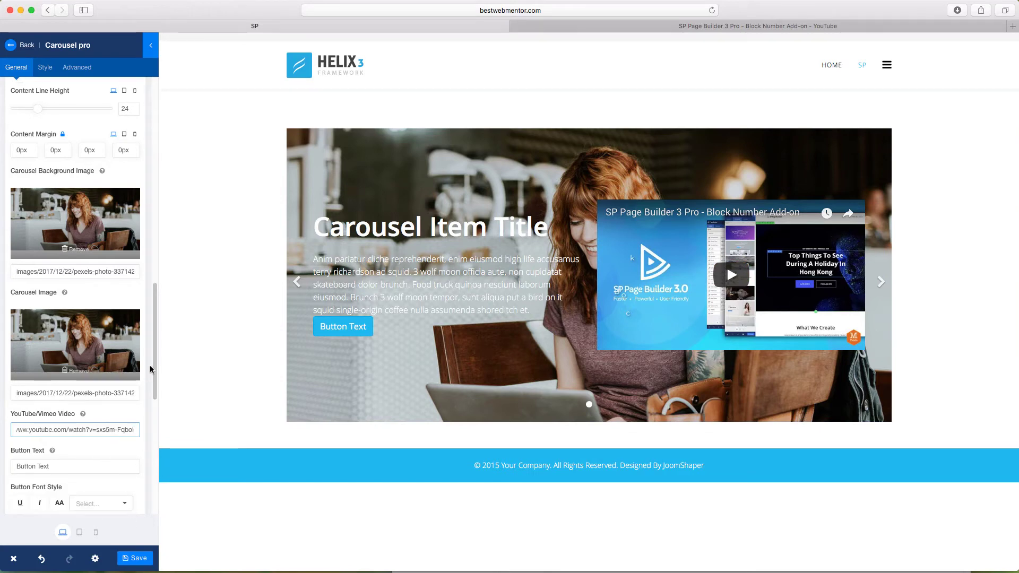
Select and delete the YouTube link from the first slide's video field.
left_click_drag(151, 369, 153, 412)
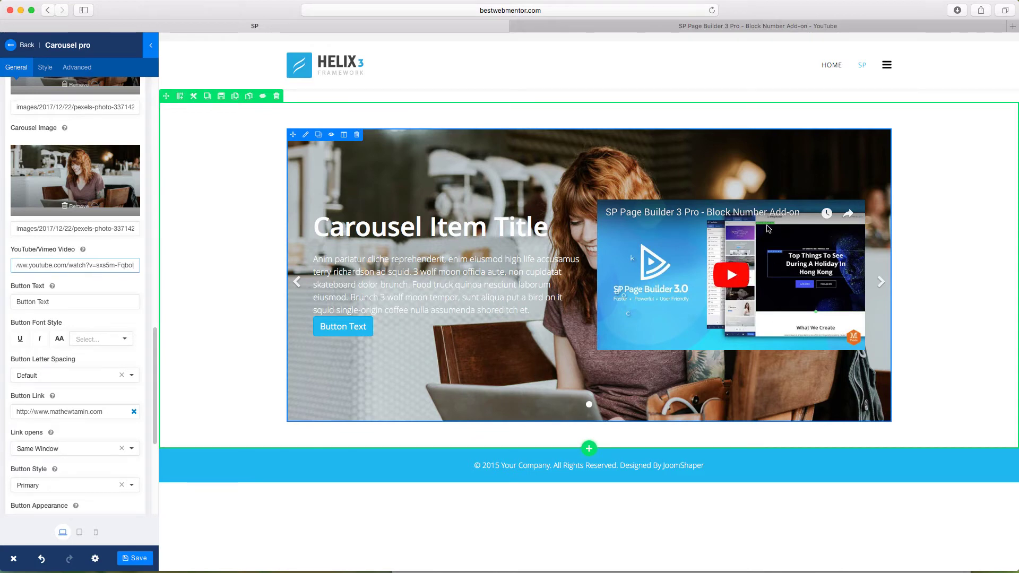
scroll(80, 372, "down", 5)
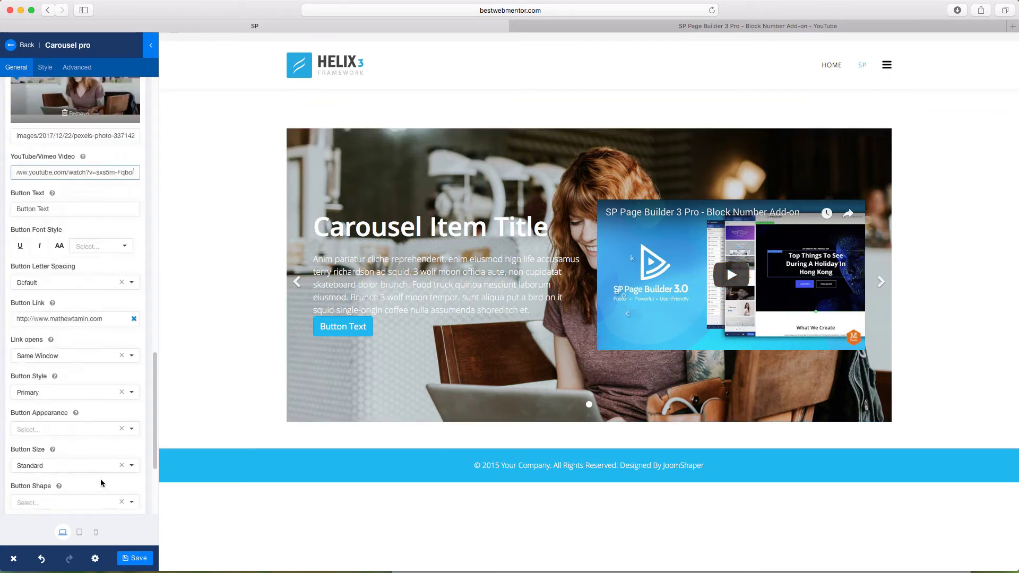
left_click_drag(154, 456, 157, 335)
left_click_drag(120, 443, 16, 443)
key("super+c")
key("BackSpace")
scroll(136, 417, "down", 10)
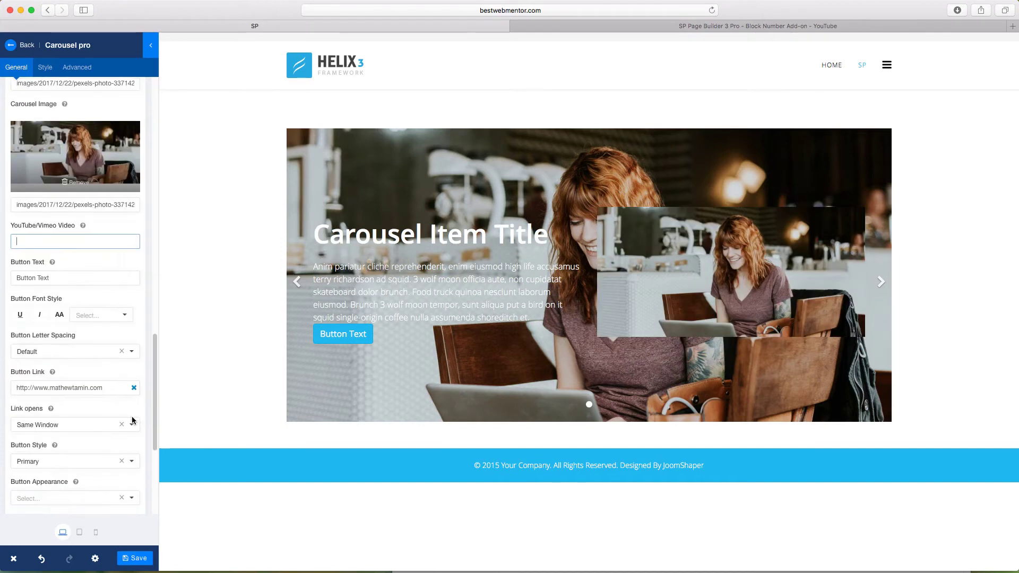
Duplicate the first carousel item into a second slide, Carousel Item Title 2.
left_click(130, 483)
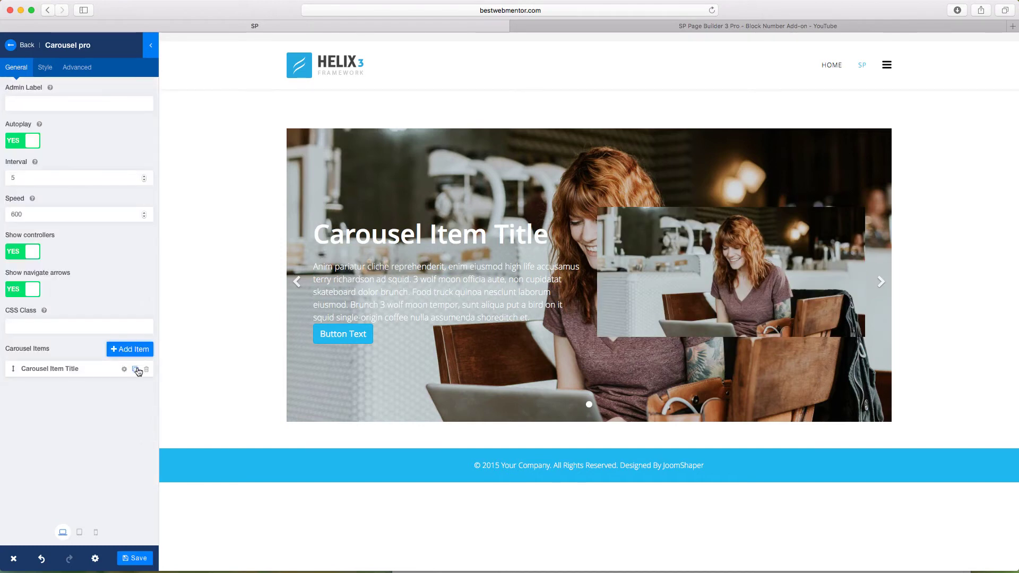
left_click(136, 369)
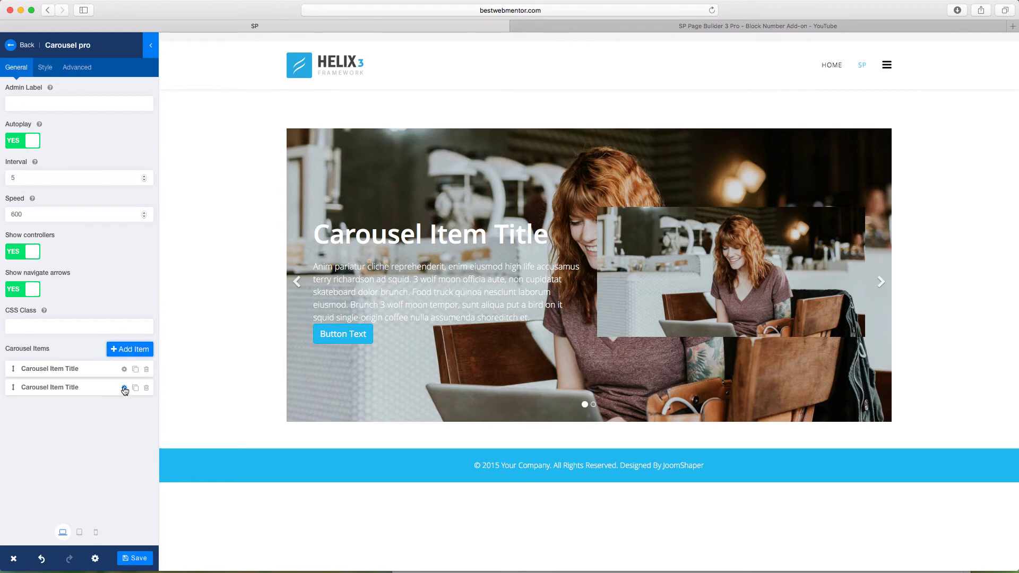
left_click(124, 388)
Paste a YouTube video link into the second slide's video field.
scroll(122, 369, "down", 15)
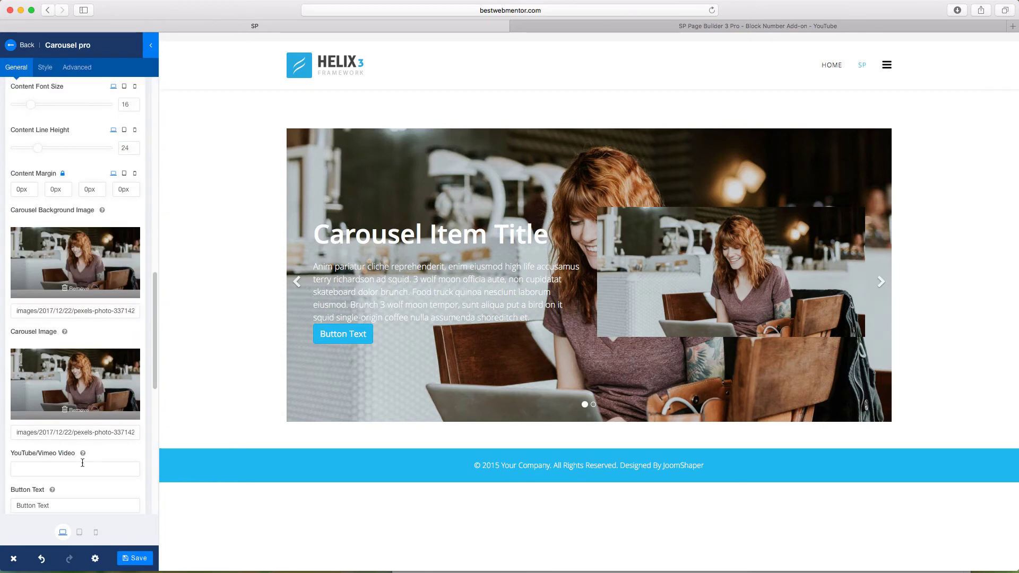
scroll(83, 457, "down", 1)
left_click(84, 446)
key("super+v")
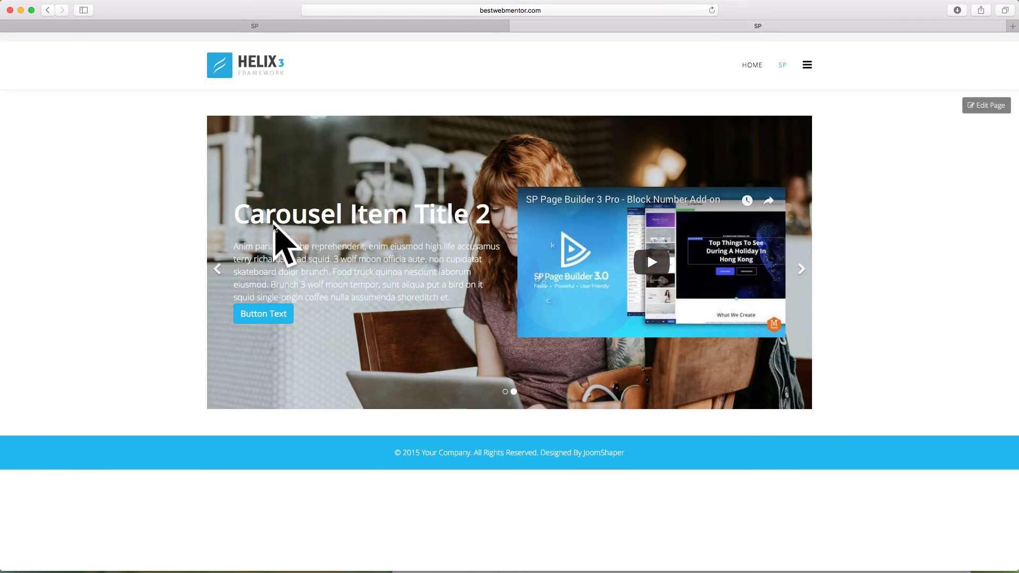
On the live page, flip between both slides and play then pause the YouTube video.
left_click(217, 271)
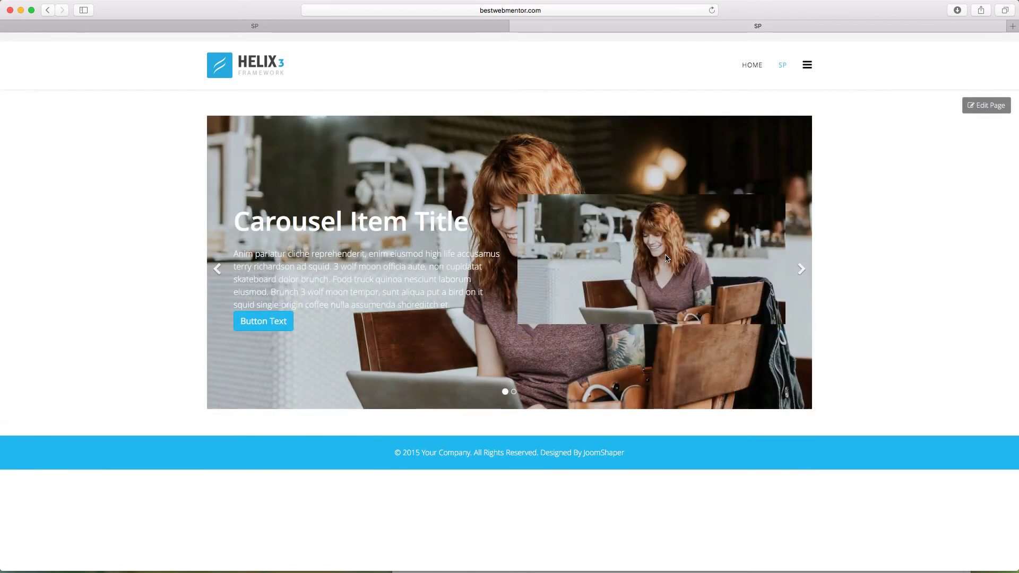
left_click(804, 271)
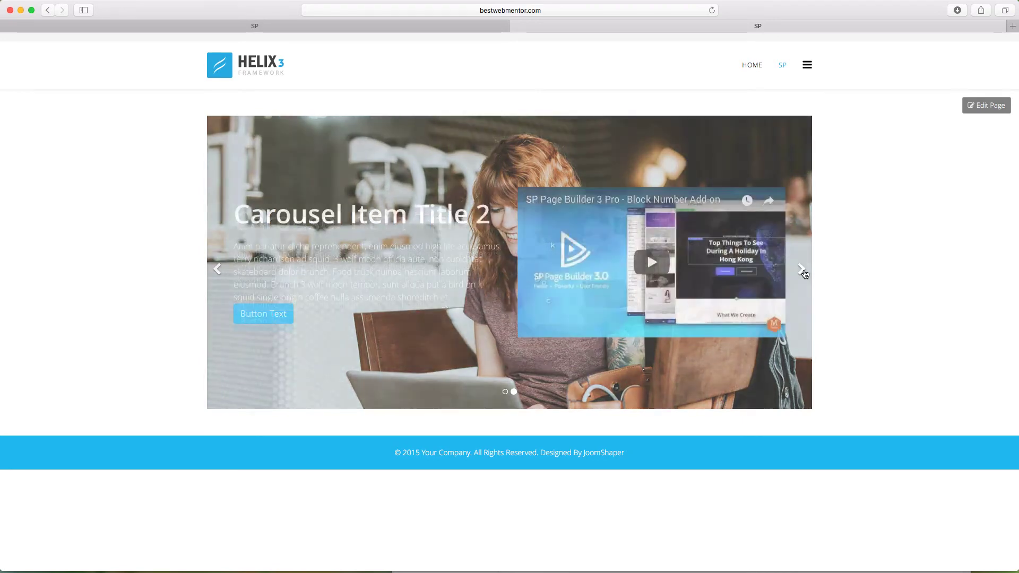
left_click(649, 262)
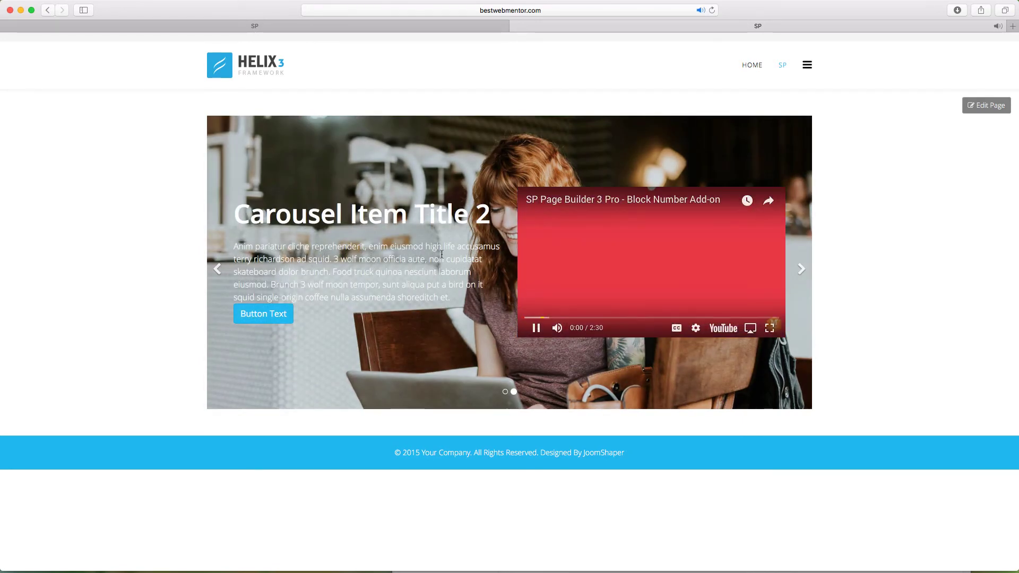
left_click(537, 328)
left_click(505, 393)
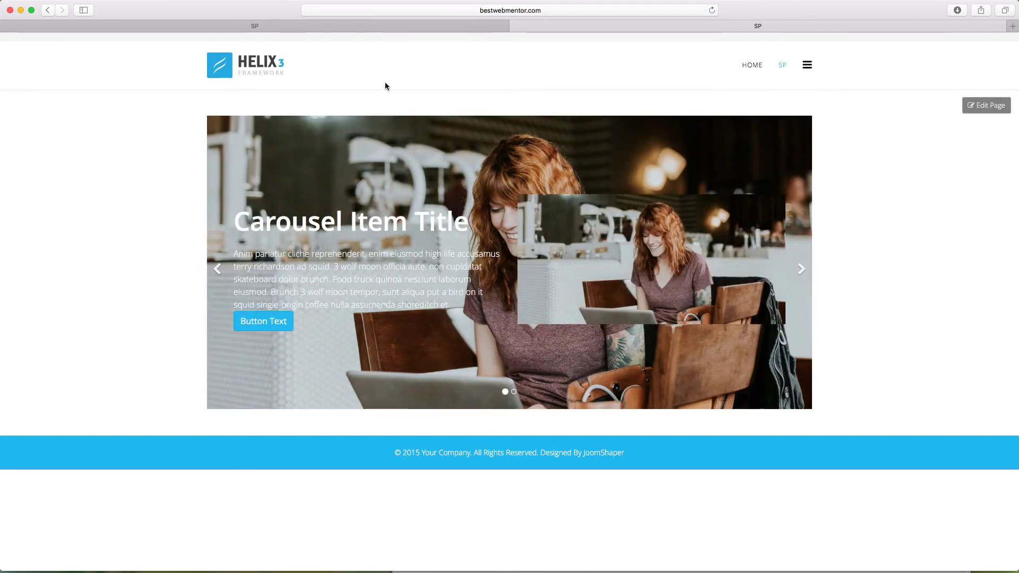
left_click(360, 31)
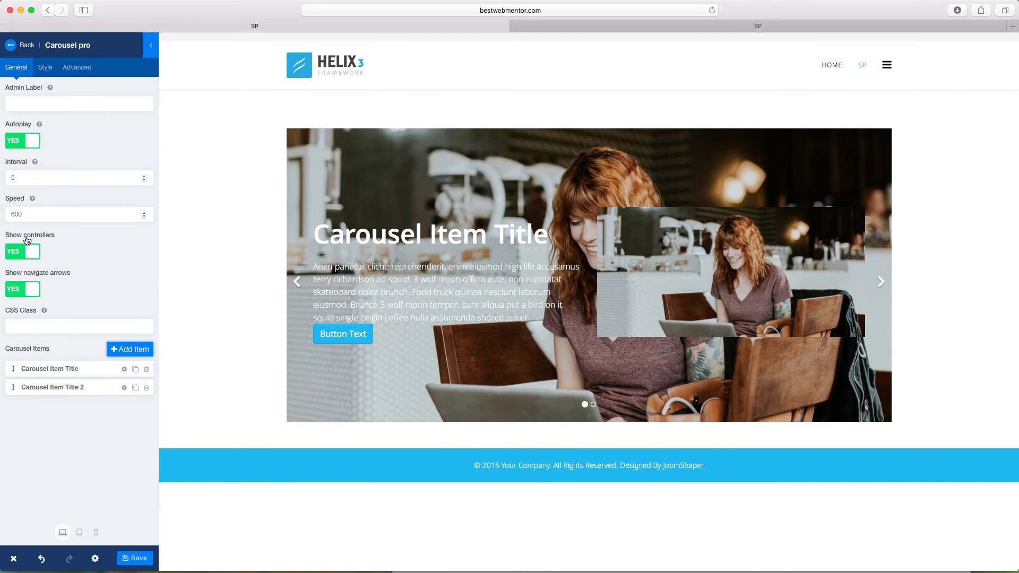
Hide the carousel's indicator dots and navigation arrows, saving and checking the live page in between.
left_click(15, 255)
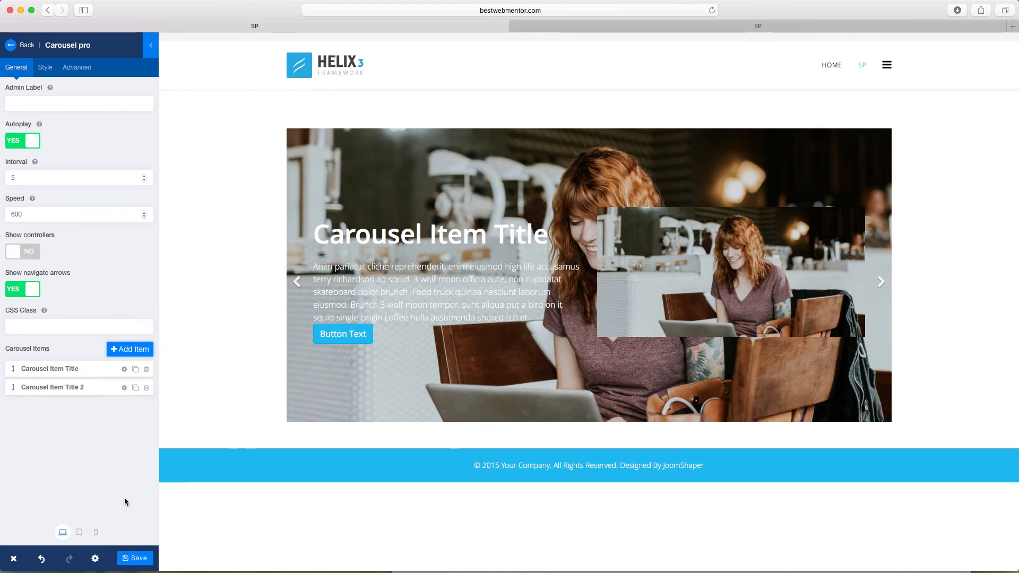
left_click(134, 556)
left_click(578, 27)
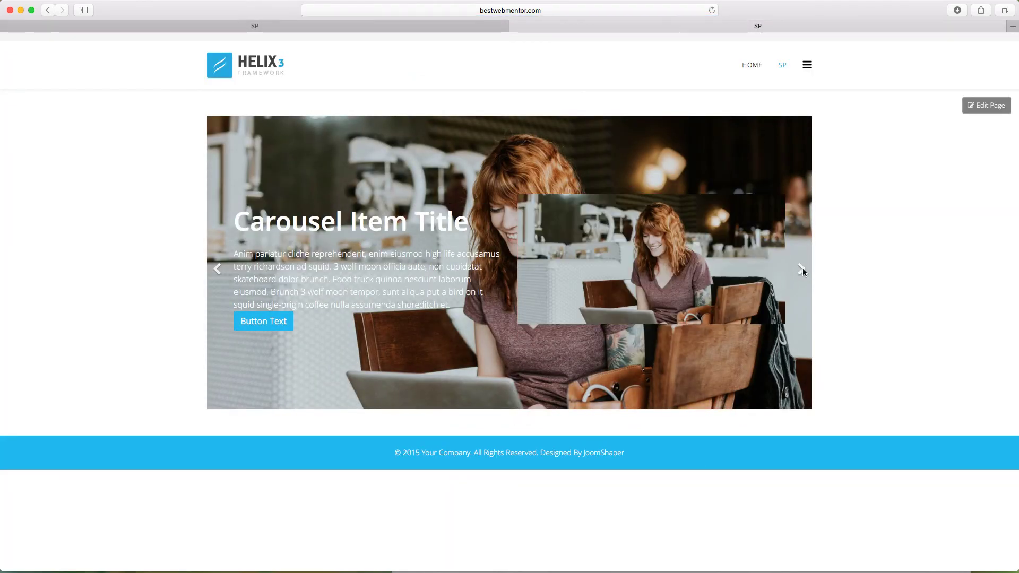
left_click(803, 268)
left_click(430, 26)
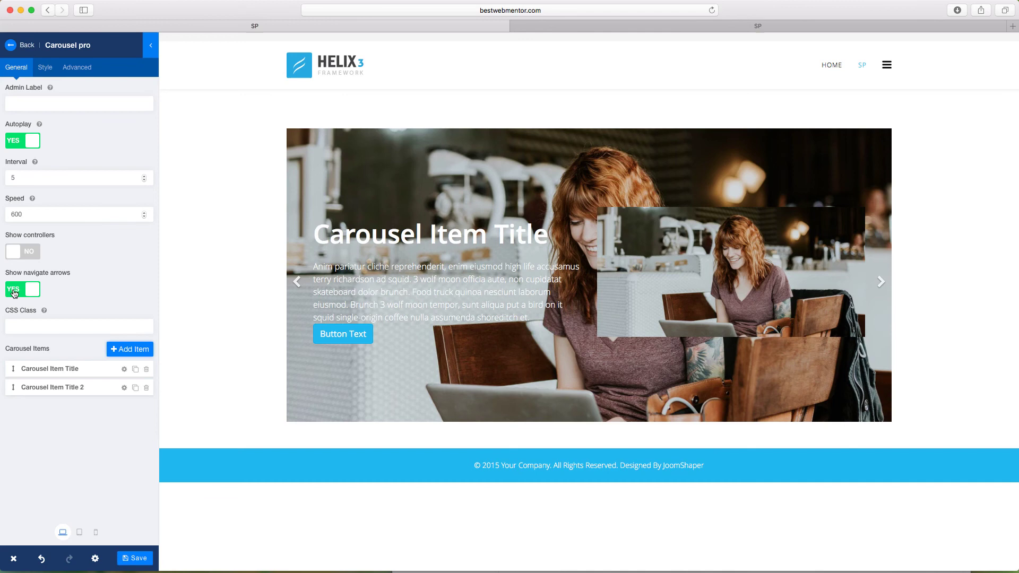
left_click(15, 291)
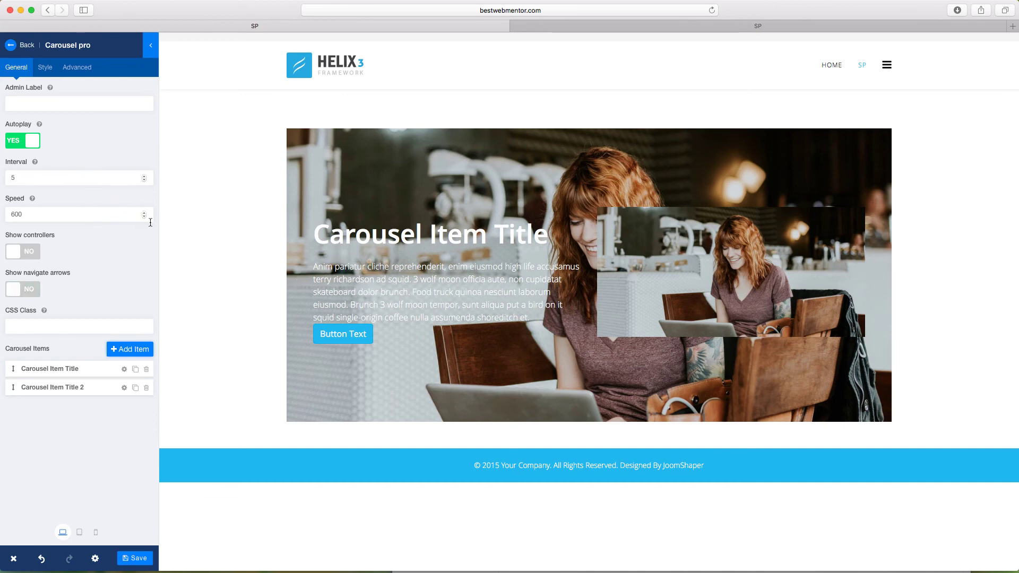
left_click(136, 558)
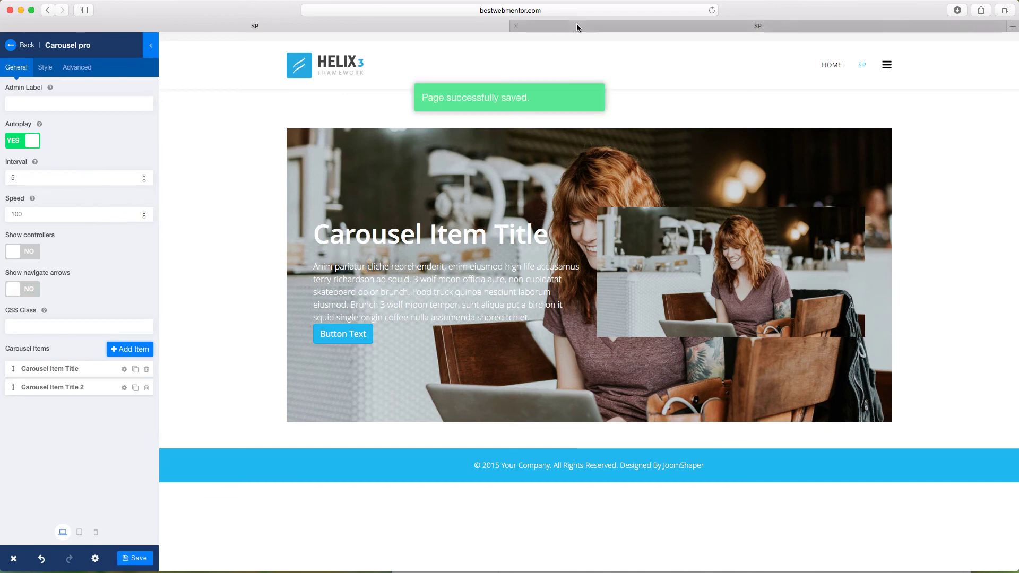
left_click(657, 24)
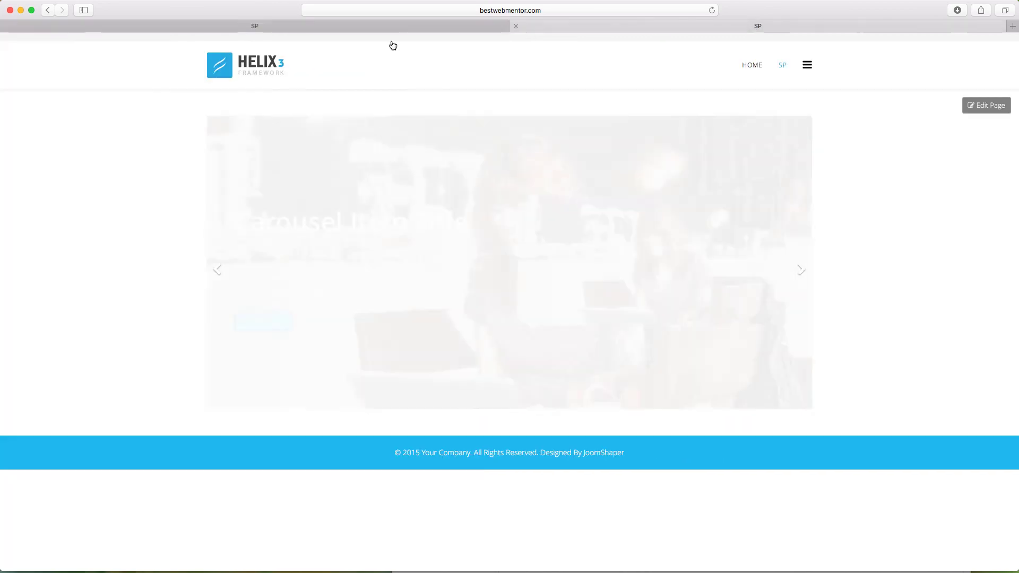
left_click(712, 10)
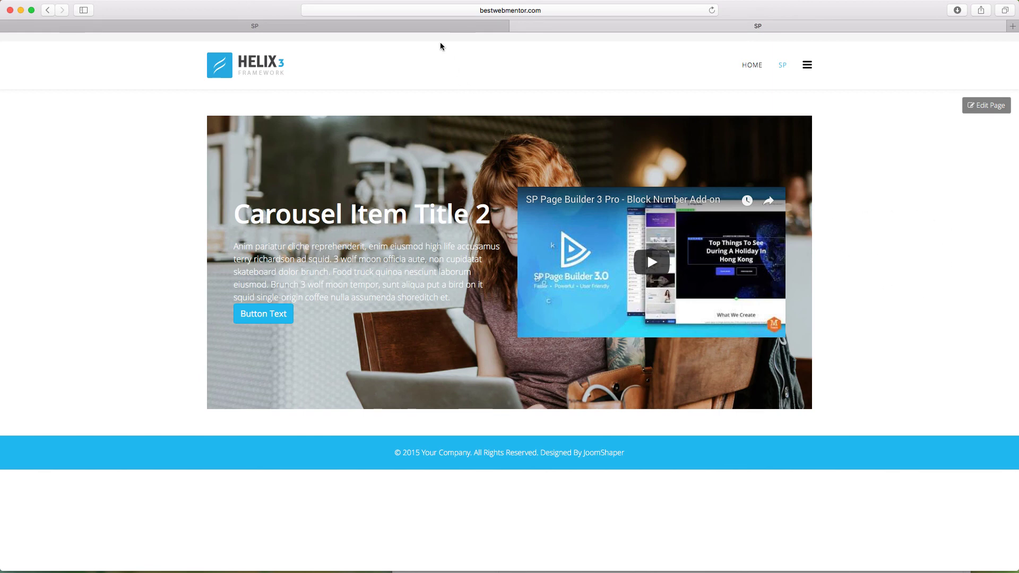
left_click(428, 25)
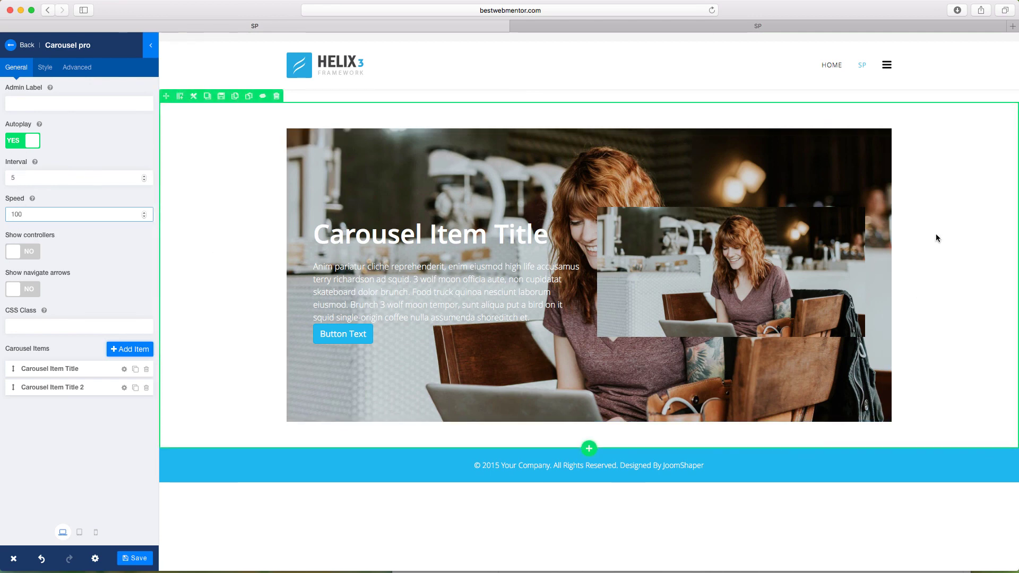
left_click(616, 27)
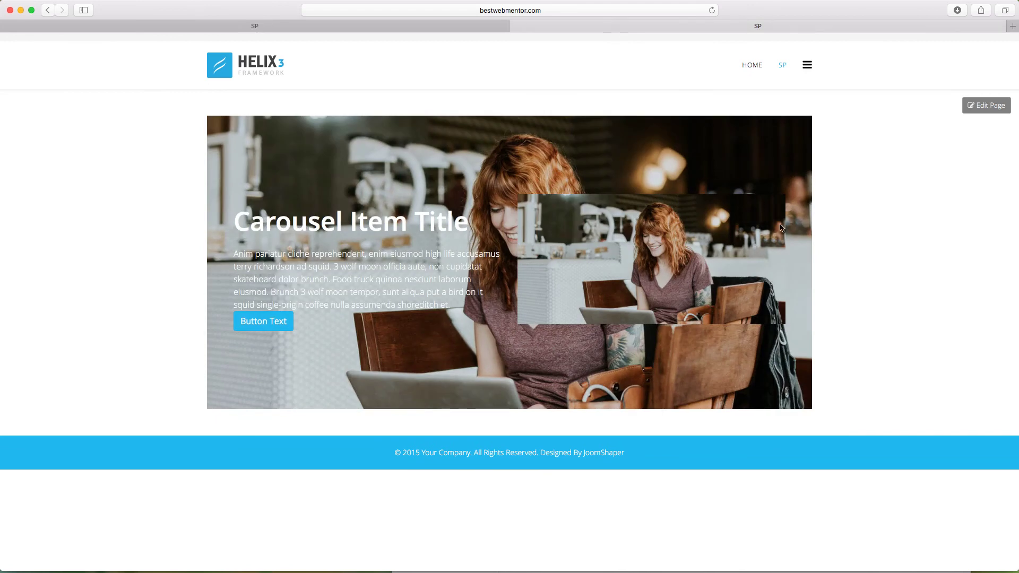
left_click(447, 26)
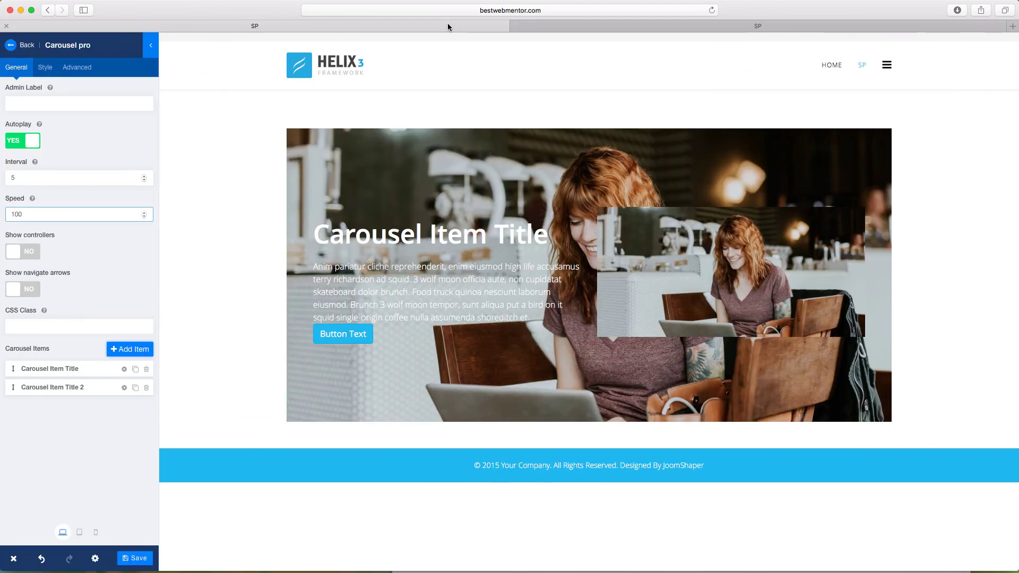